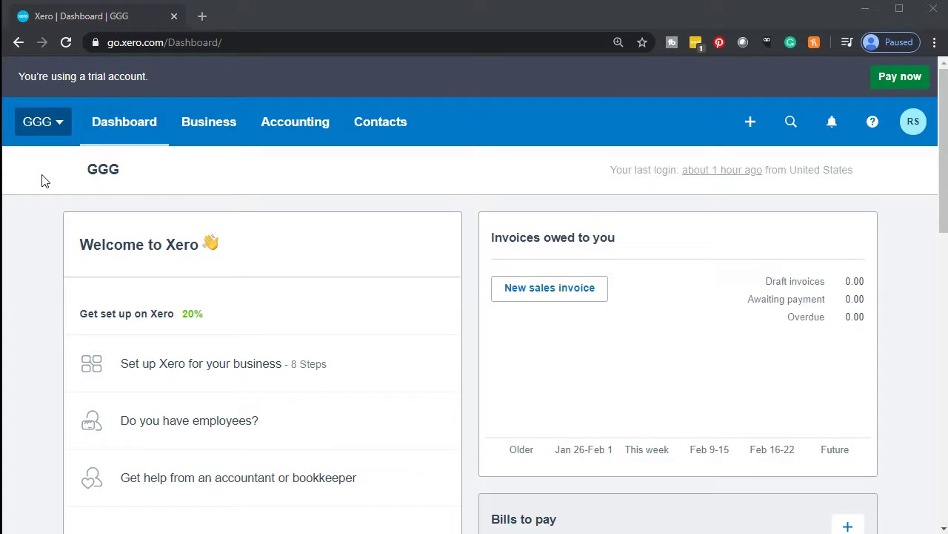
# Step: Go to Accounting > Bank accounts and scroll to the Checking – Chase and American Express panels
pyautogui.click(269, 134)
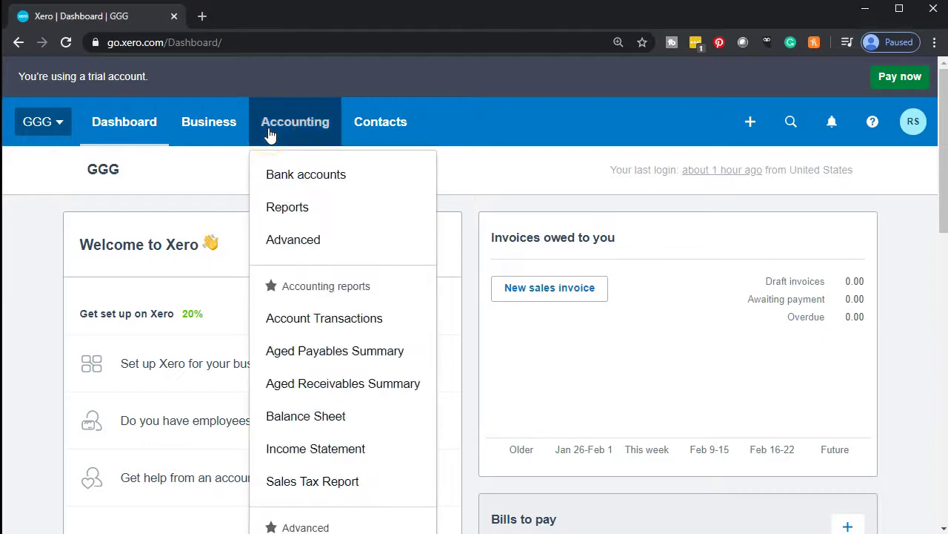
pyautogui.click(290, 188)
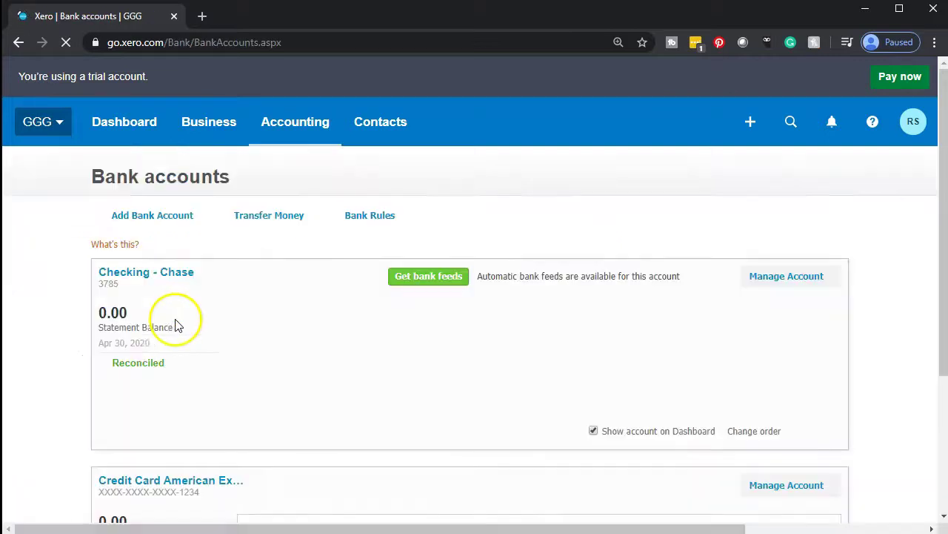
pyautogui.scroll(-5, 78, 340)
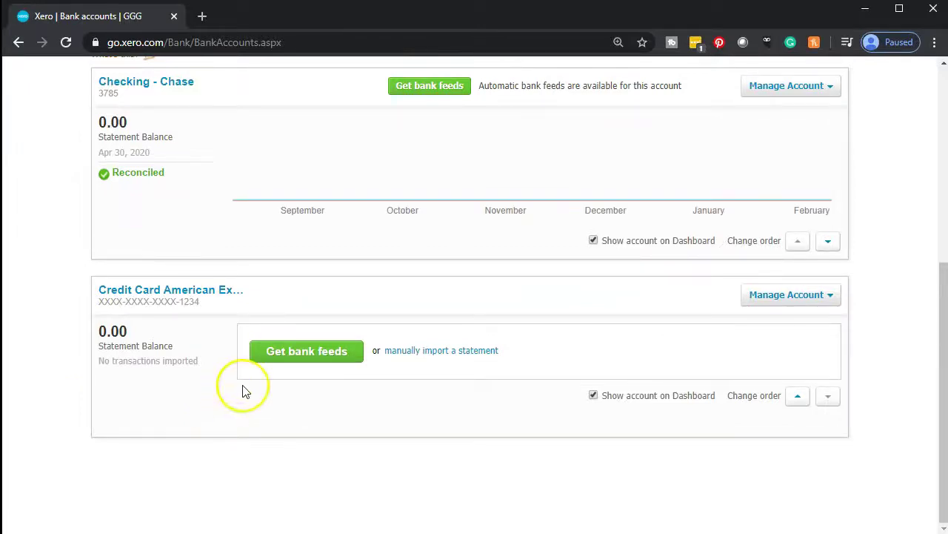
pyautogui.click(281, 354)
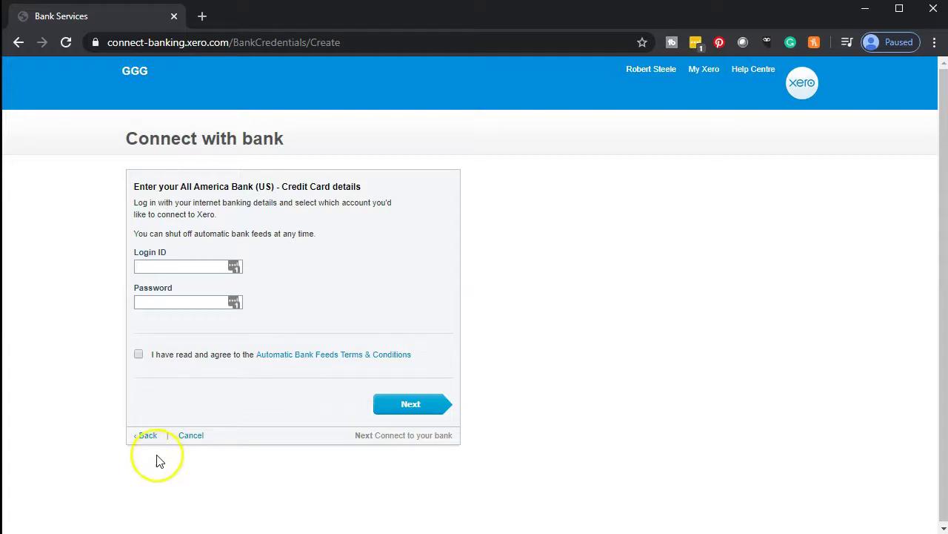
pyautogui.click(146, 437)
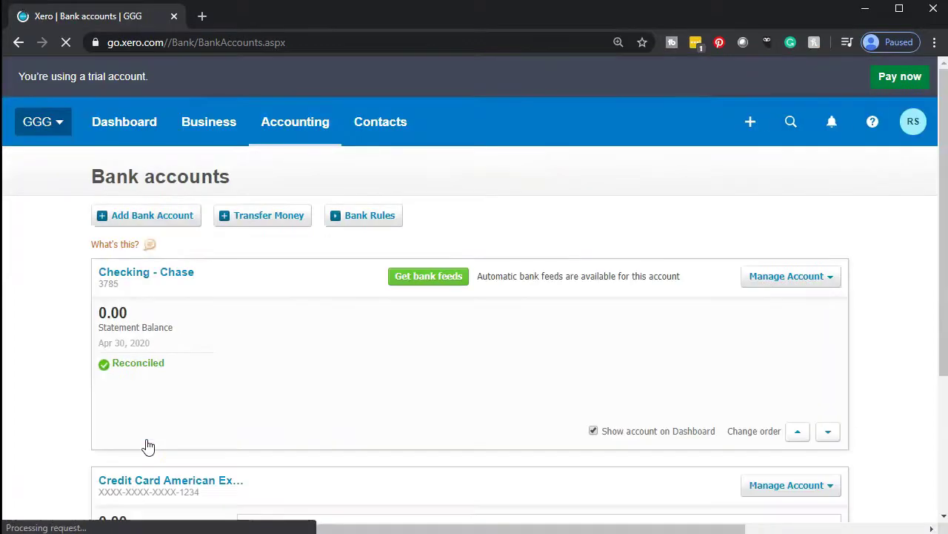
pyautogui.click(116, 440)
pyautogui.scroll(-3, 111, 437)
pyautogui.scroll(-1, 100, 443)
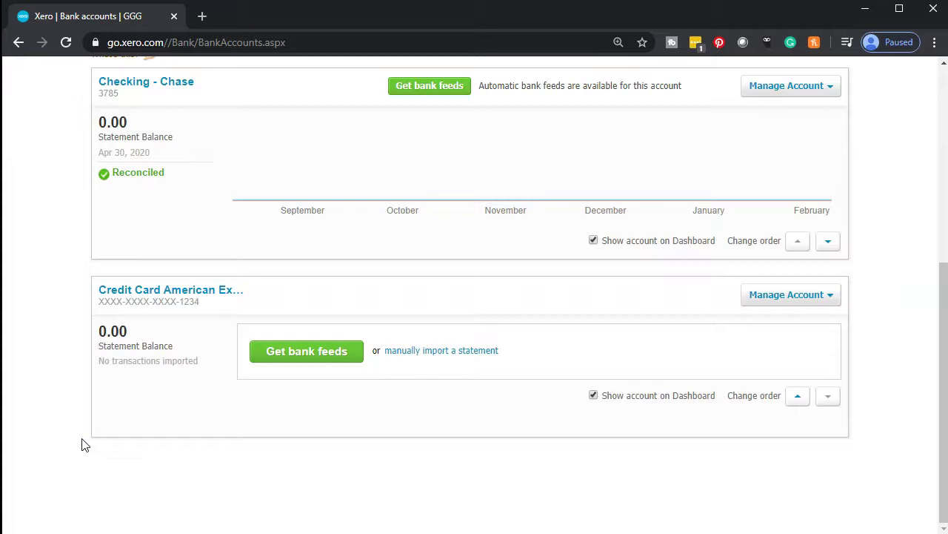
pyautogui.click(713, 490)
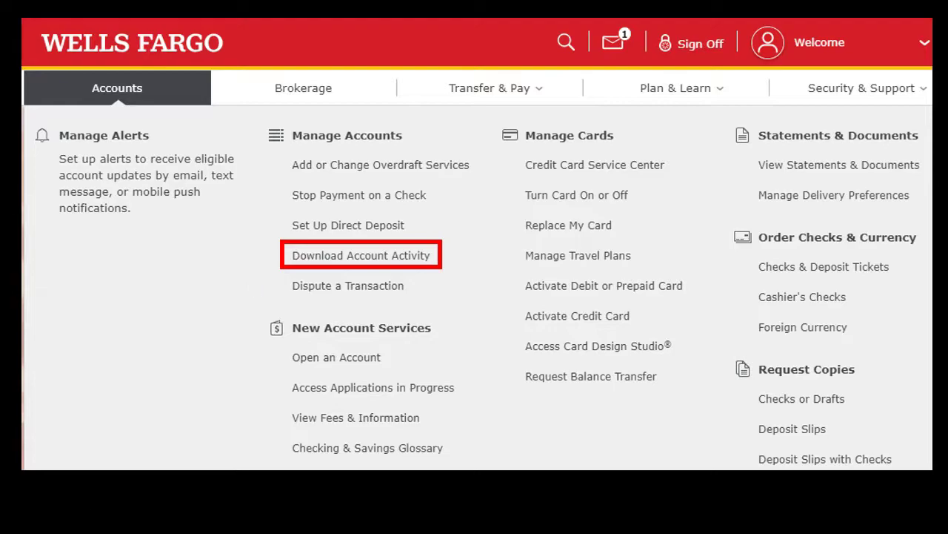
# Step: Step the Wells Fargo download walkthrough to the date range and format step, then close it
pyautogui.press('Right')
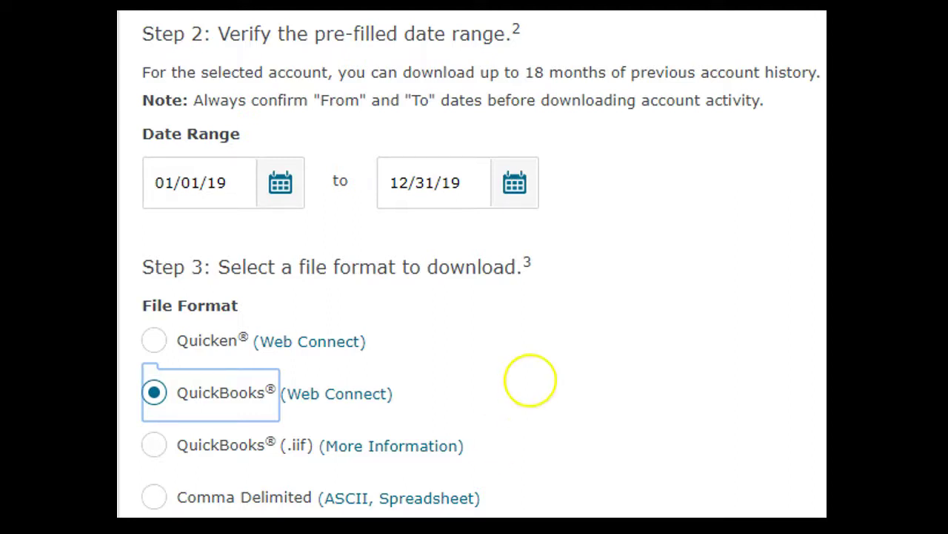
pyautogui.click(520, 339)
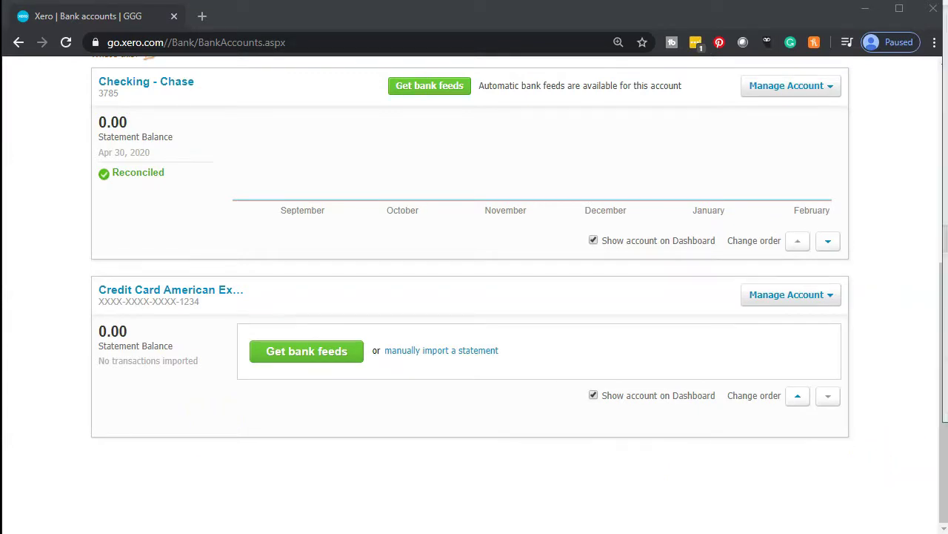
# Step: Bring Credit Card Transactions.csv into view and review its Date, Description and Amount columns
pyautogui.moveTo(947, 67); pyautogui.dragTo(415, 11)
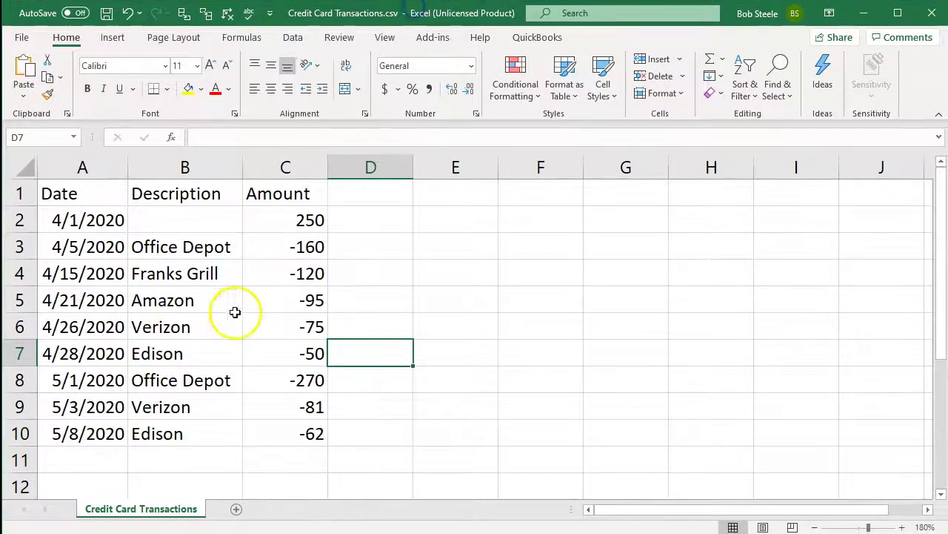
pyautogui.click(201, 343)
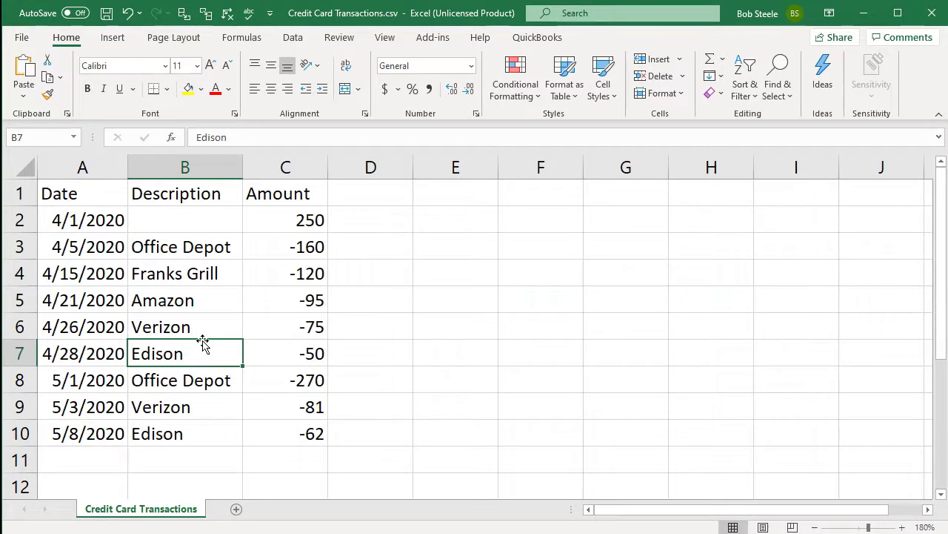
pyautogui.click(92, 187)
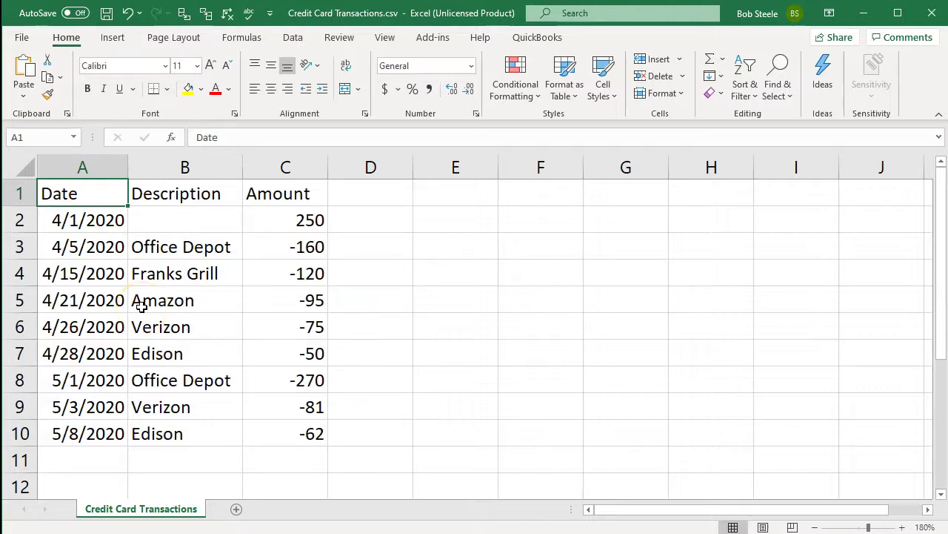
pyautogui.press('Right')
pyautogui.press('Right')
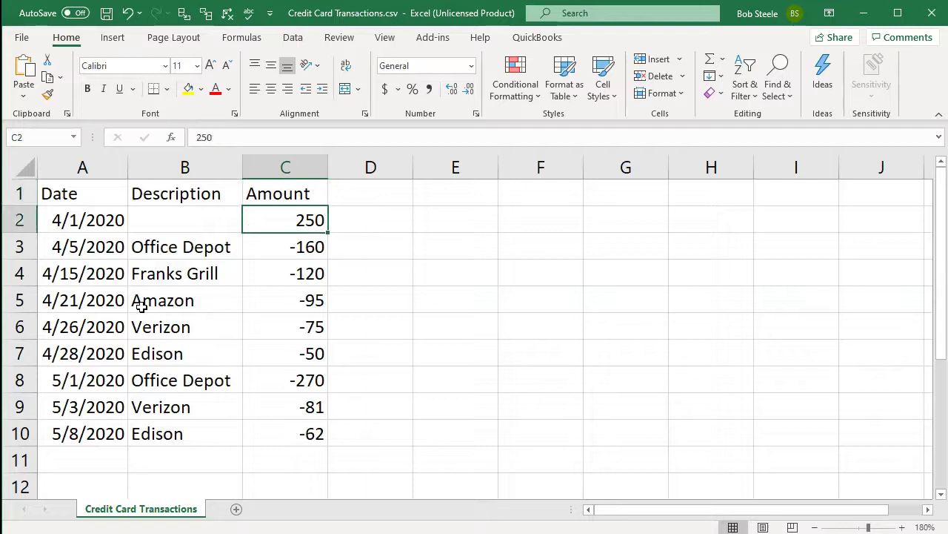
pyautogui.press('Down')
pyautogui.press('Down')
pyautogui.press('Down')
pyautogui.press('Down')
pyautogui.press('Down')
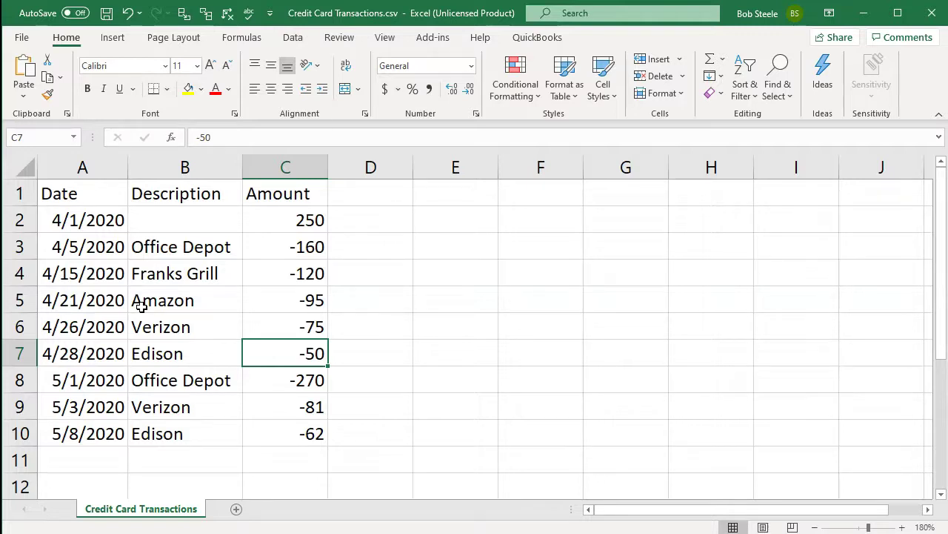
# Step: Confirm in the Save As dialog that the file type is CSV UTF-8, then cancel
pyautogui.click(169, 247)
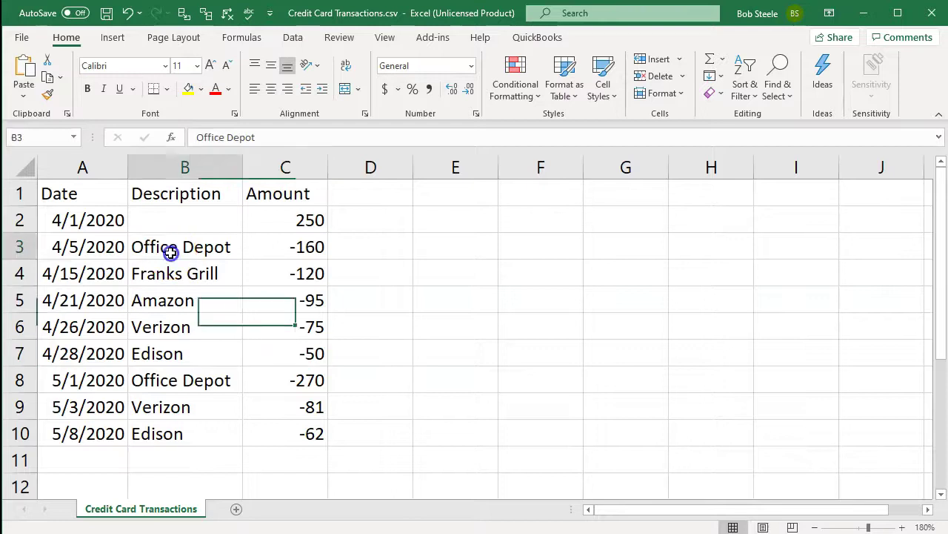
pyautogui.click(26, 38)
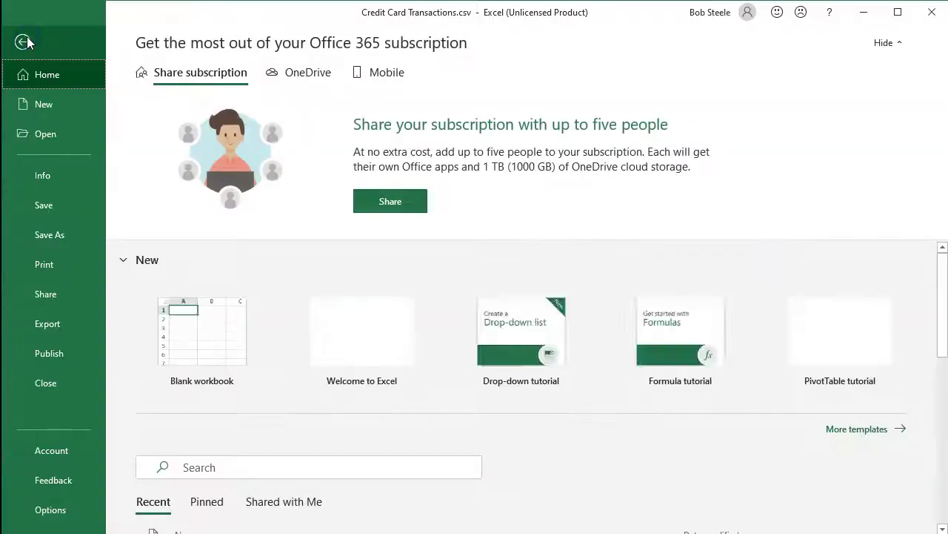
pyautogui.click(65, 238)
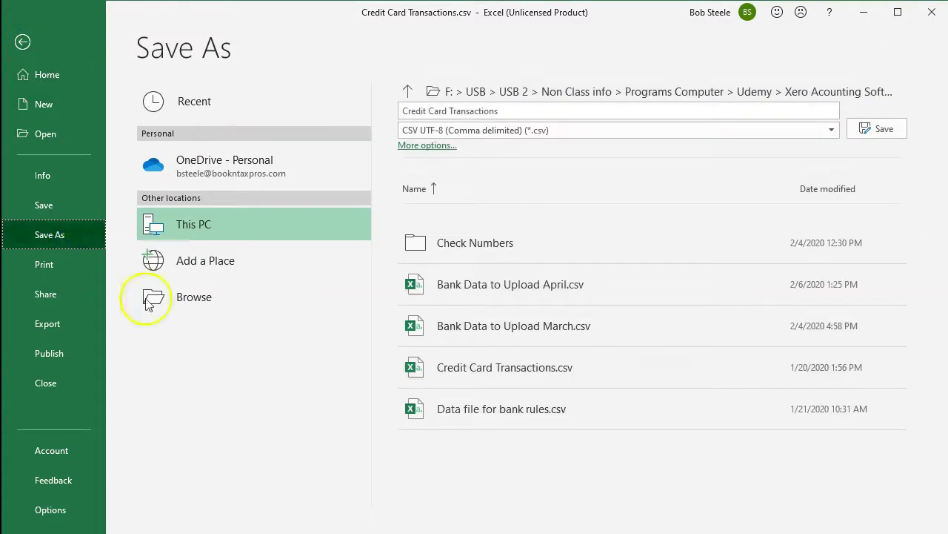
pyautogui.click(203, 304)
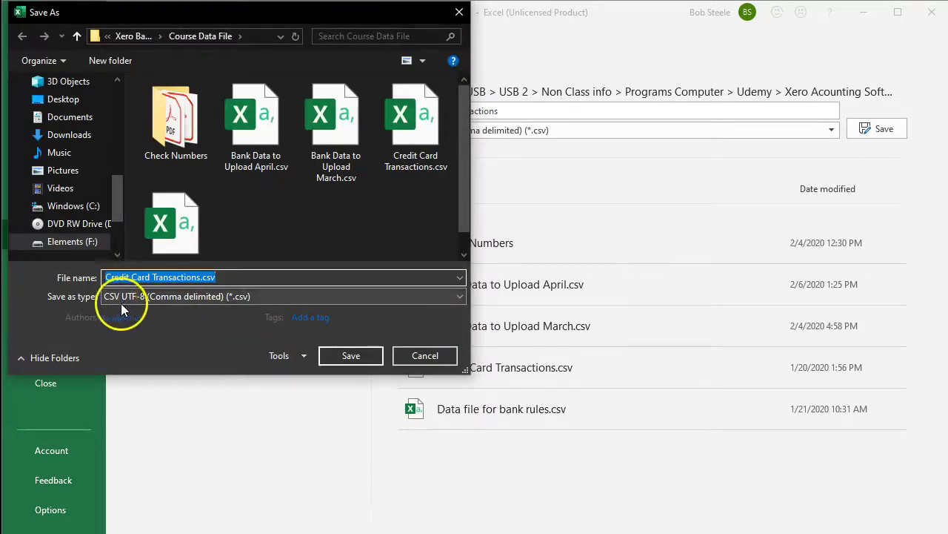
pyautogui.click(260, 299)
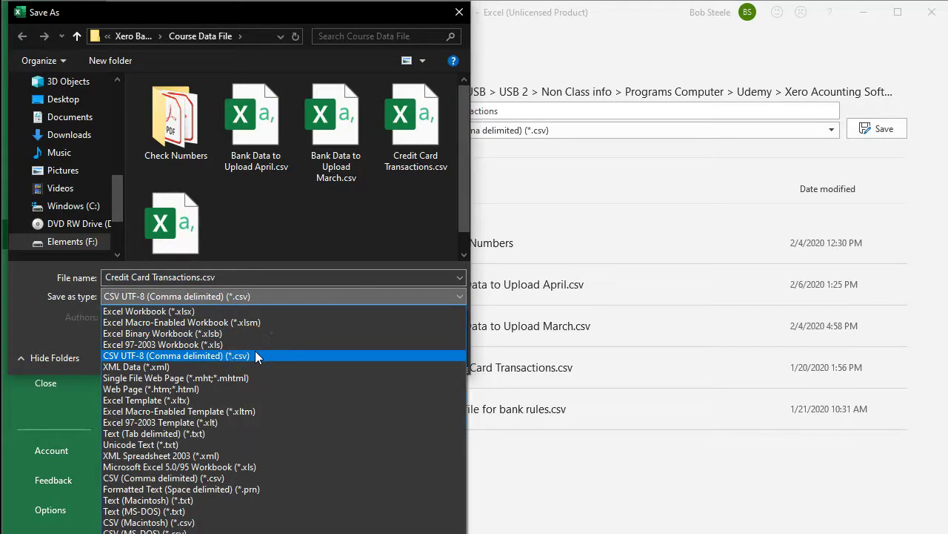
pyautogui.click(299, 240)
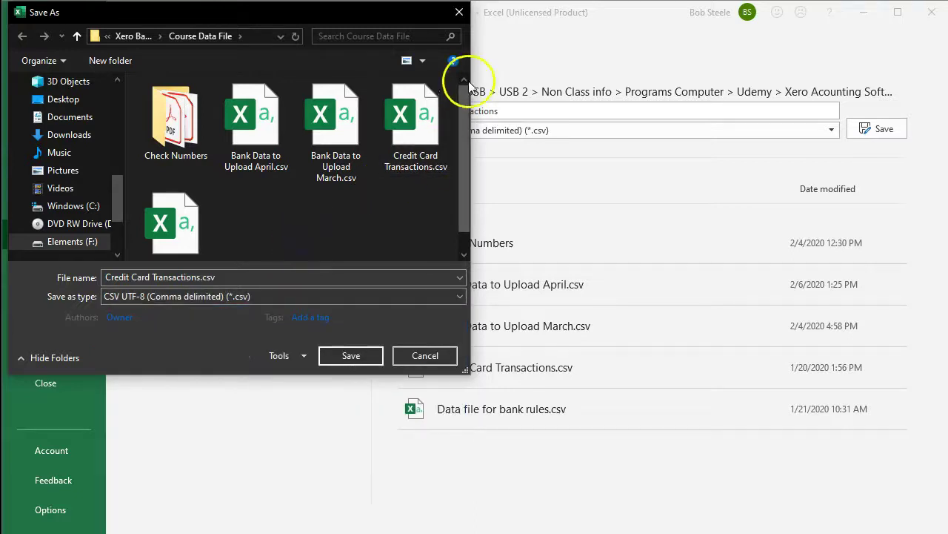
pyautogui.click(460, 15)
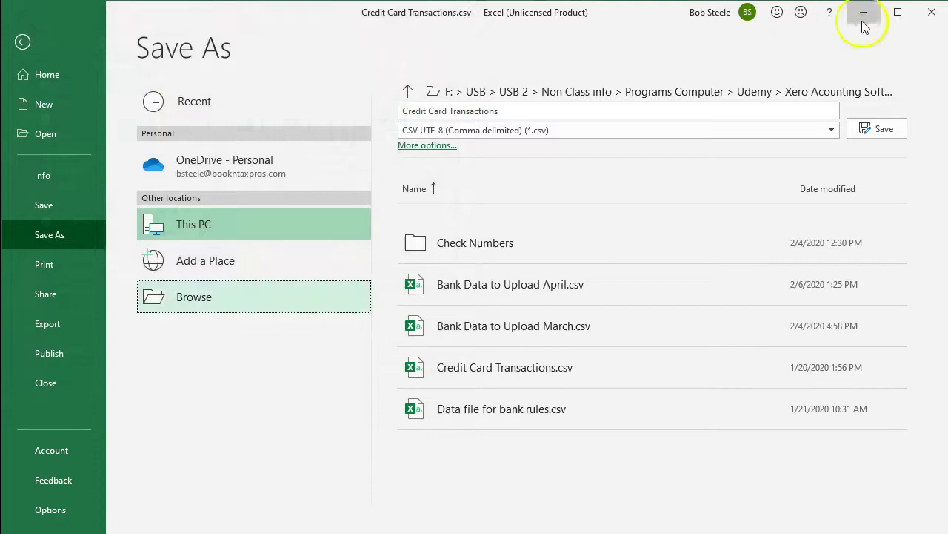
# Step: Close Excel without saving changes to the transactions file
pyautogui.click(927, 15)
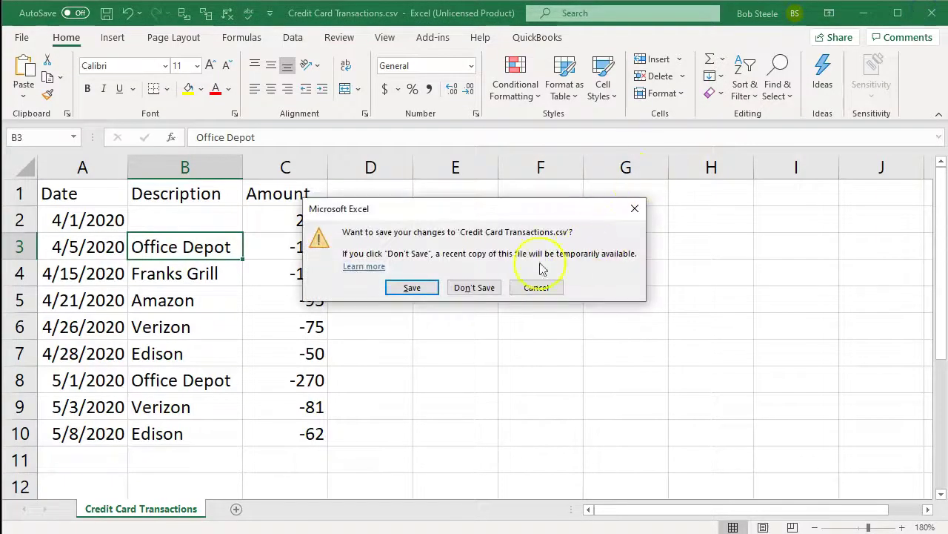
pyautogui.click(425, 288)
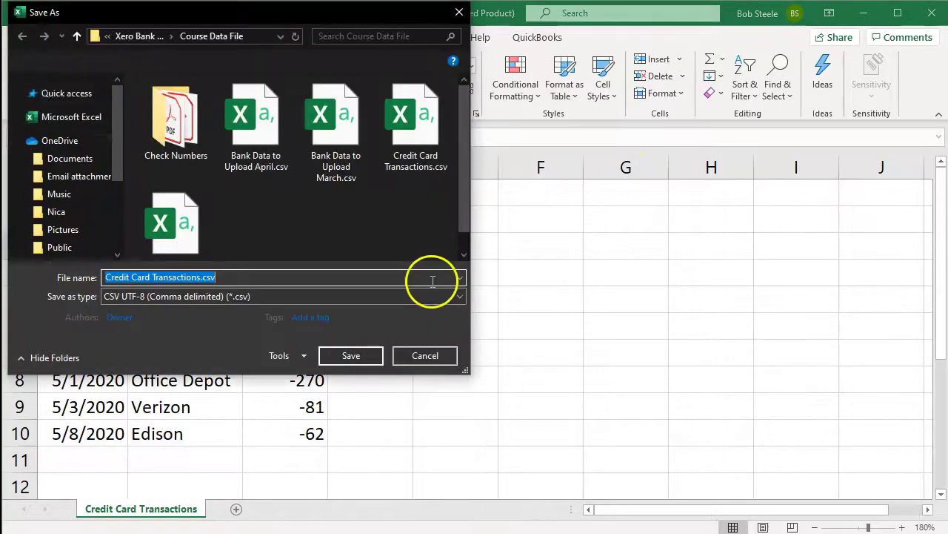
pyautogui.click(451, 11)
pyautogui.click(931, 13)
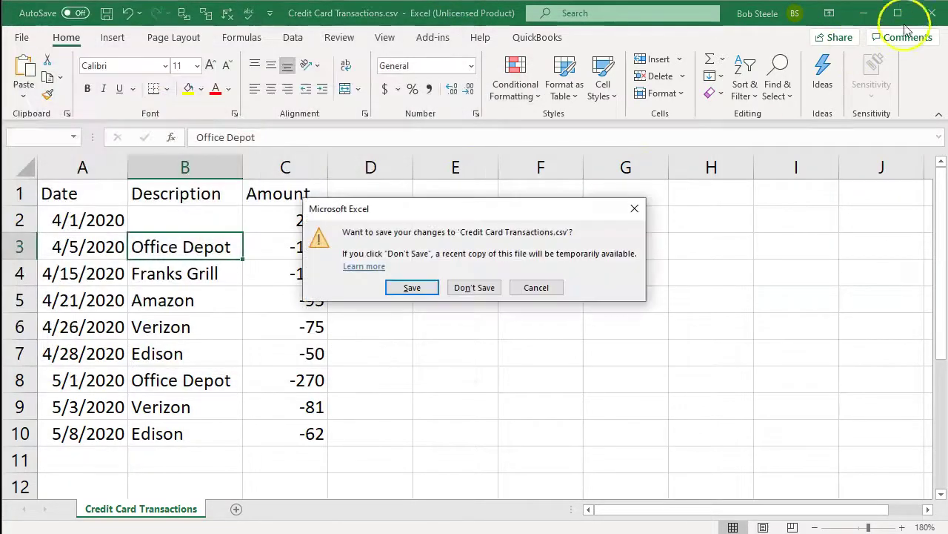
pyautogui.click(475, 287)
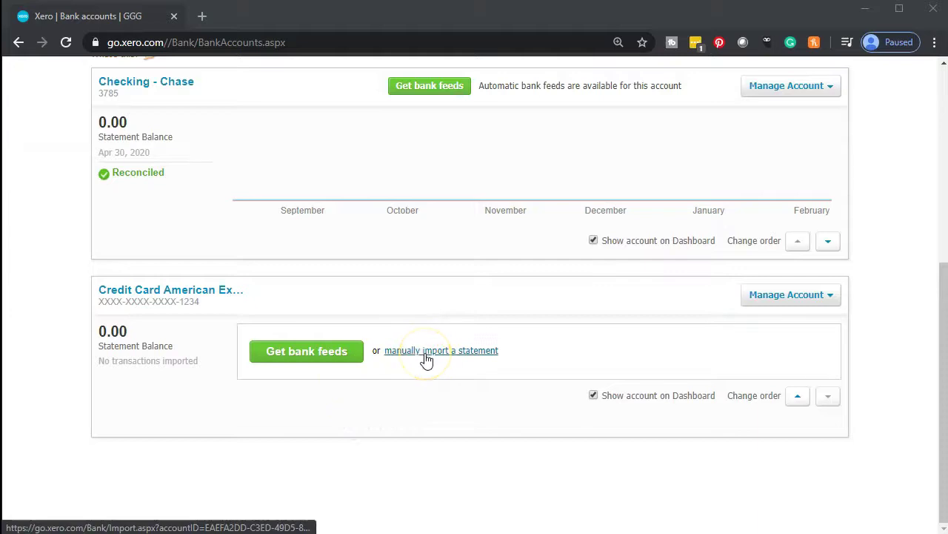
# Step: Check the American Express card's Manage Account menu, then choose to manually import a statement
pyautogui.click(815, 301)
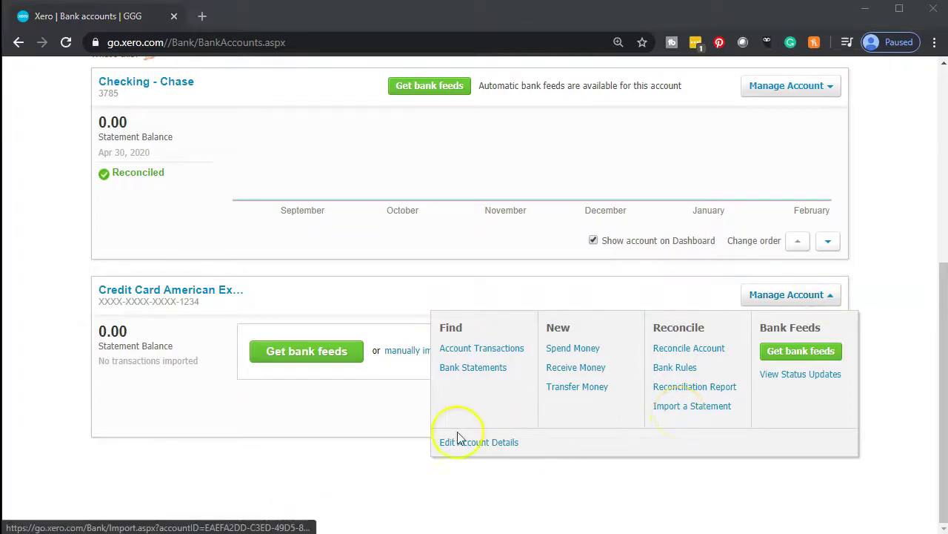
pyautogui.click(385, 407)
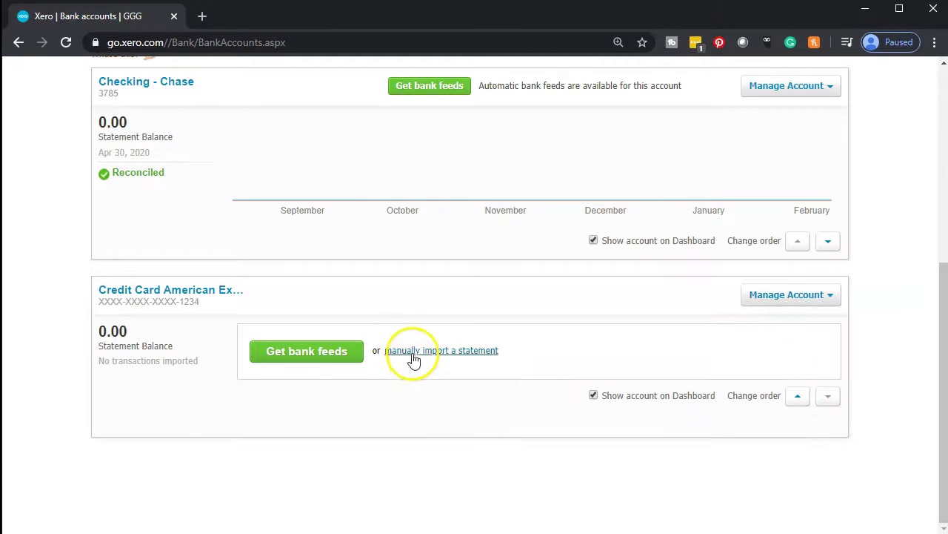
pyautogui.click(414, 354)
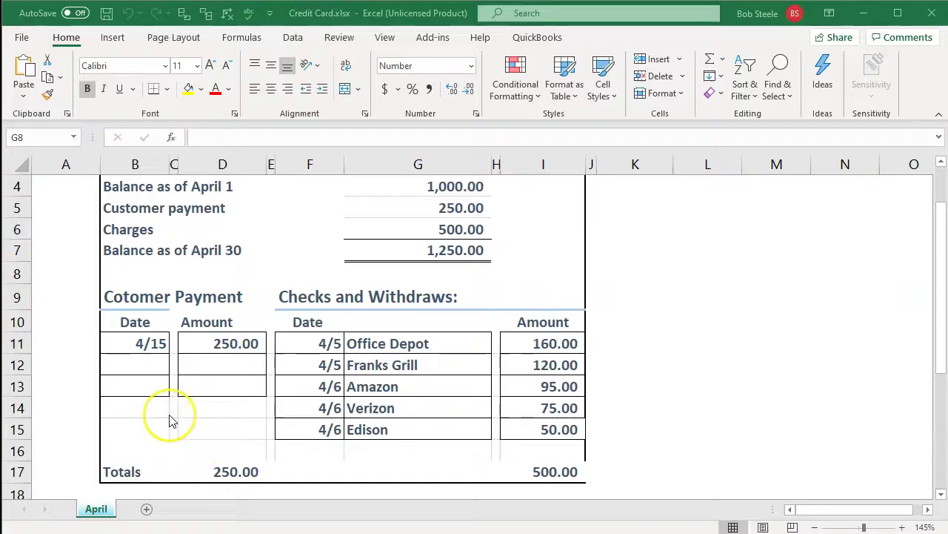
pyautogui.scroll(1, 169, 420)
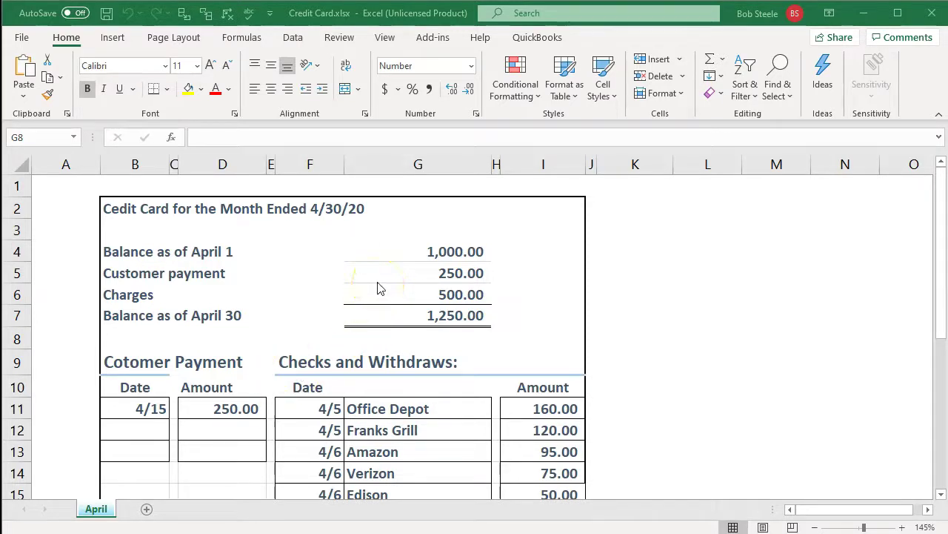
# Step: Review the April payment and charge entries in B11:I15, then minimise Excel
pyautogui.scroll(-1, 377, 287)
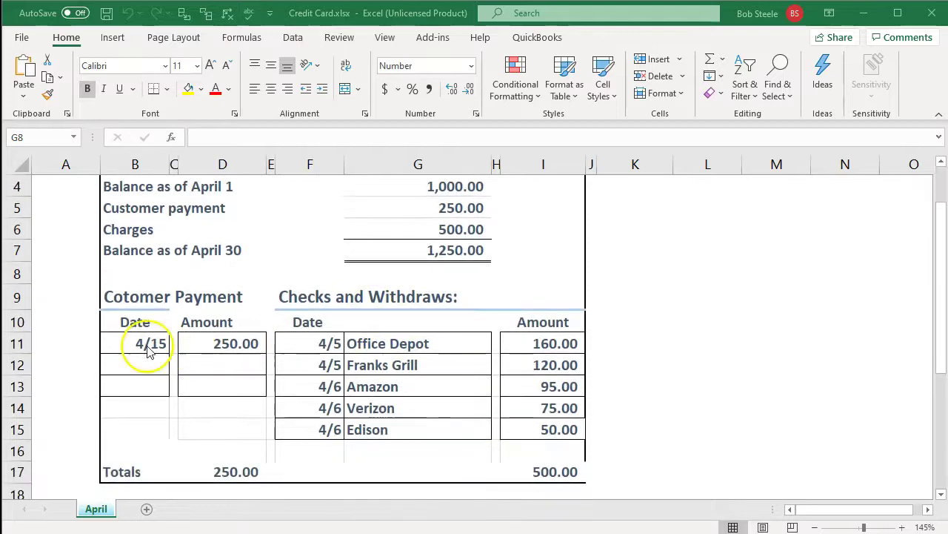
pyautogui.moveTo(132, 339); pyautogui.dragTo(561, 437)
pyautogui.click(863, 12)
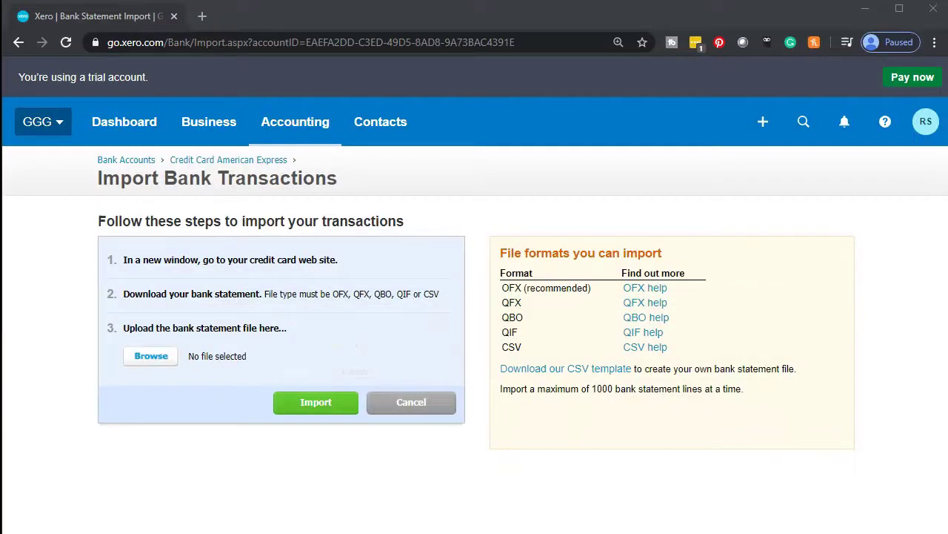
# Step: Zoom the import page to 125% and select Credit Card Transactions.csv from the Course Data File folder
pyautogui.hotkey('ctrl', '+')
pyautogui.hotkey('ctrl', '+')
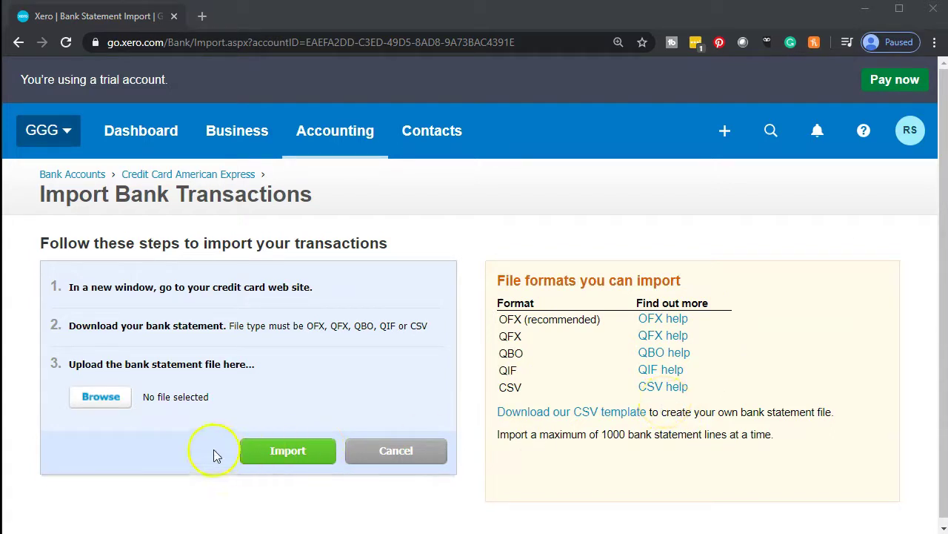
pyautogui.click(122, 400)
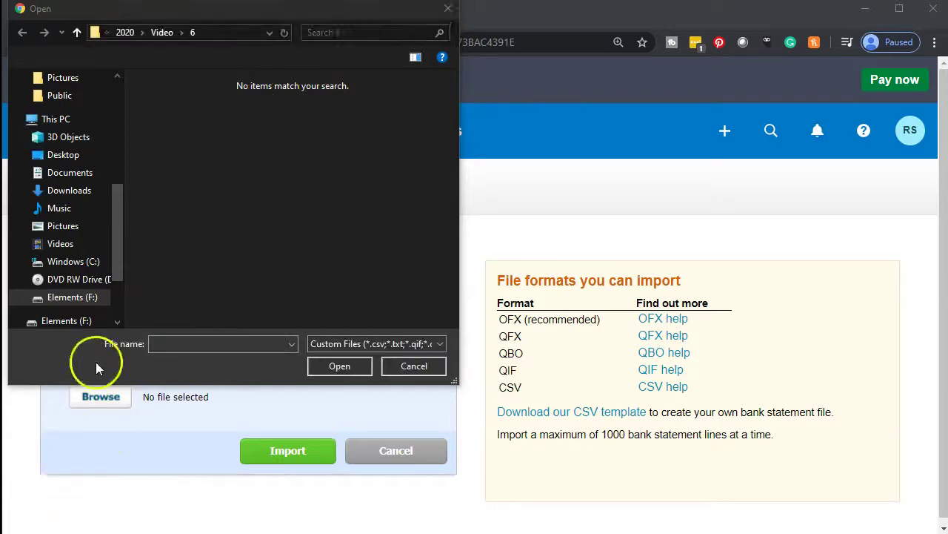
pyautogui.click(231, 32)
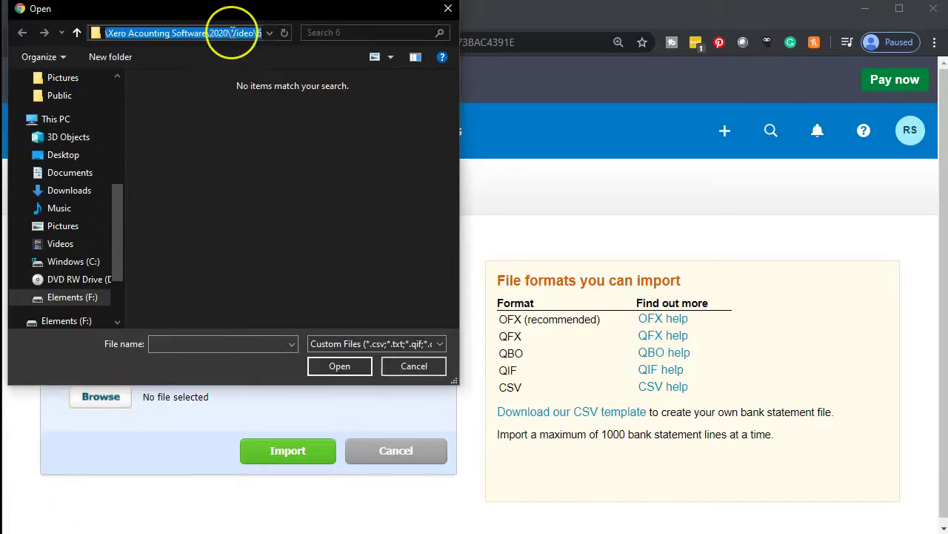
pyautogui.hotkey('ctrl', 'v')
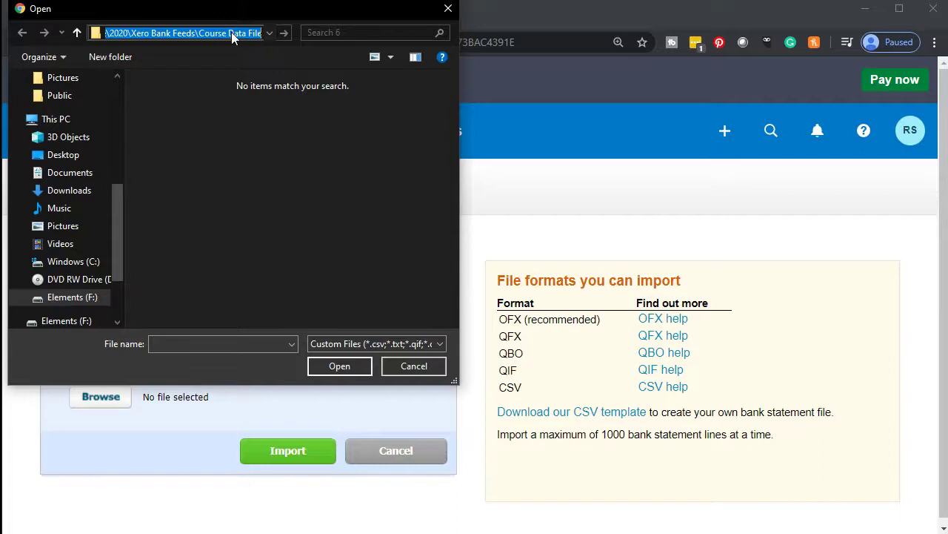
pyautogui.press('Return')
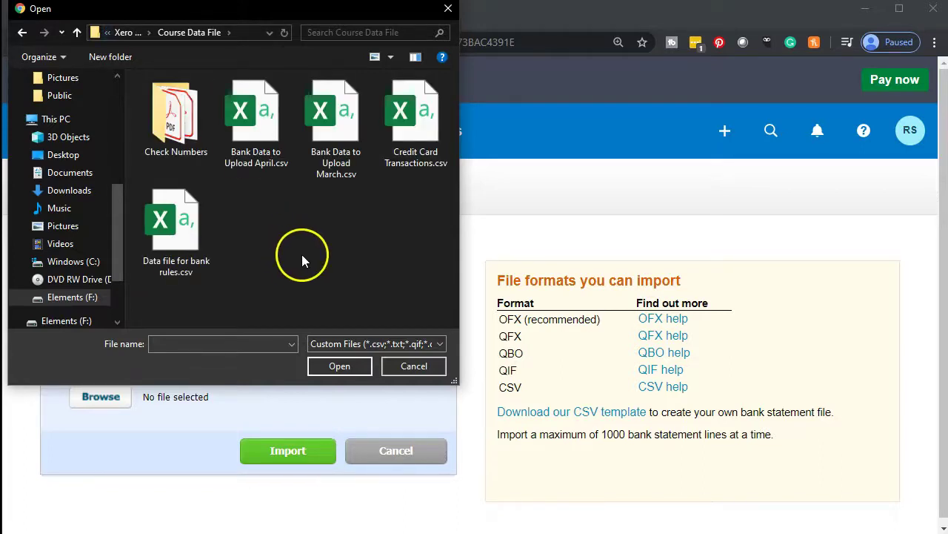
pyautogui.doubleClick(414, 136)
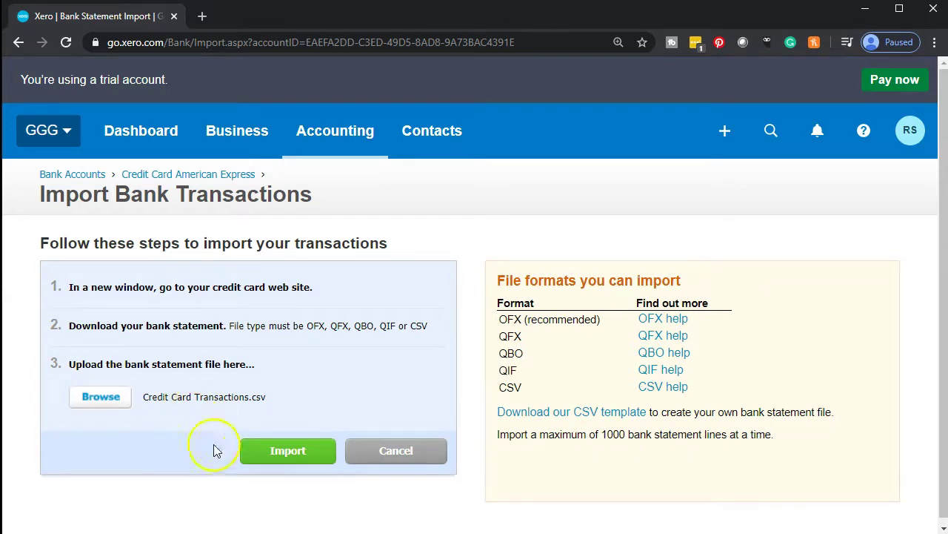
# Step: Upload the CSV and compare its column headings in Excel against Xero's import options
pyautogui.click(300, 459)
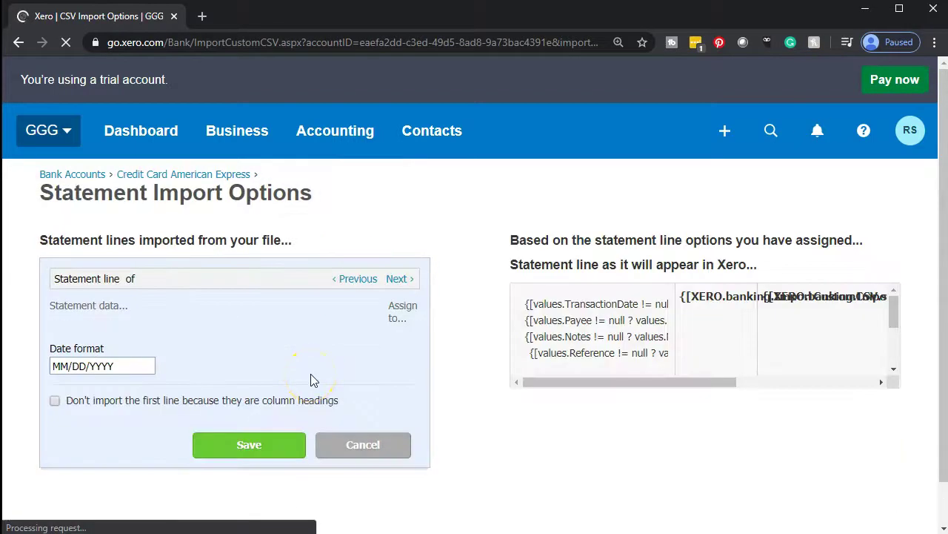
pyautogui.scroll(-4, 310, 379)
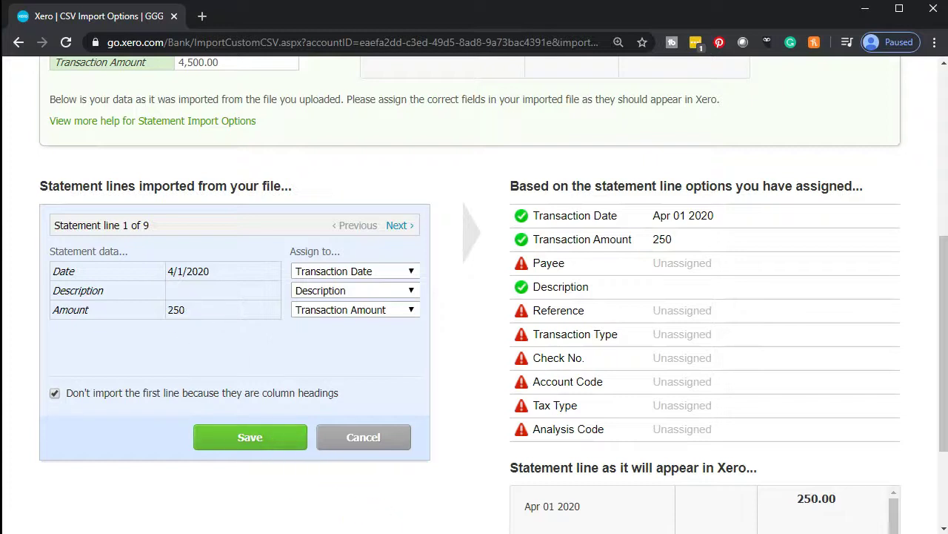
pyautogui.click(561, 521)
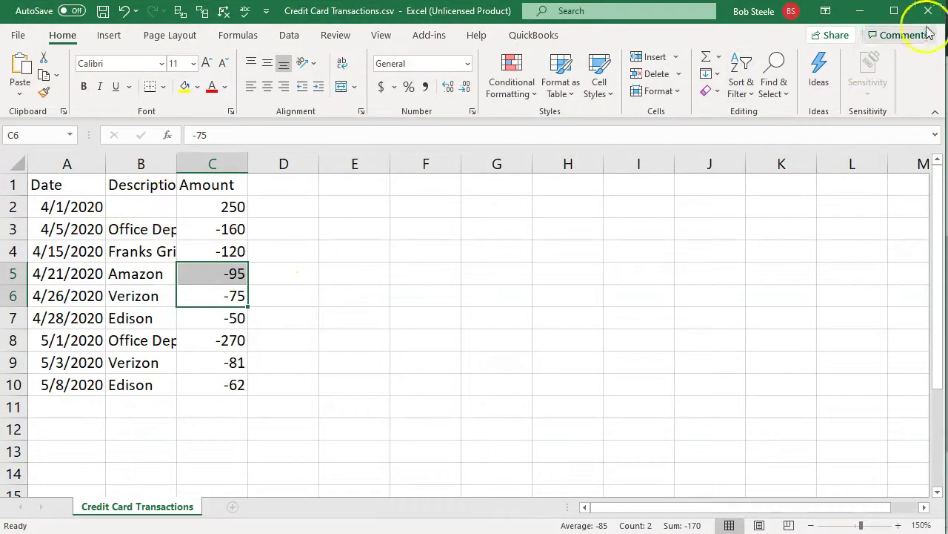
pyautogui.moveTo(46, 185); pyautogui.dragTo(298, 193)
pyautogui.click(859, 11)
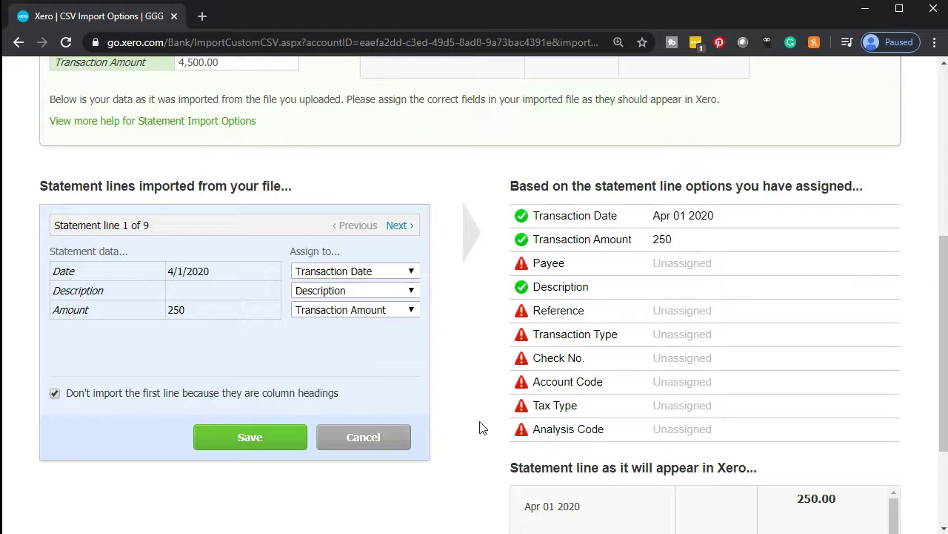
# Step: Check the Date, Description and Amount mapping and save to import the 9 lines
pyautogui.scroll(-2, 479, 427)
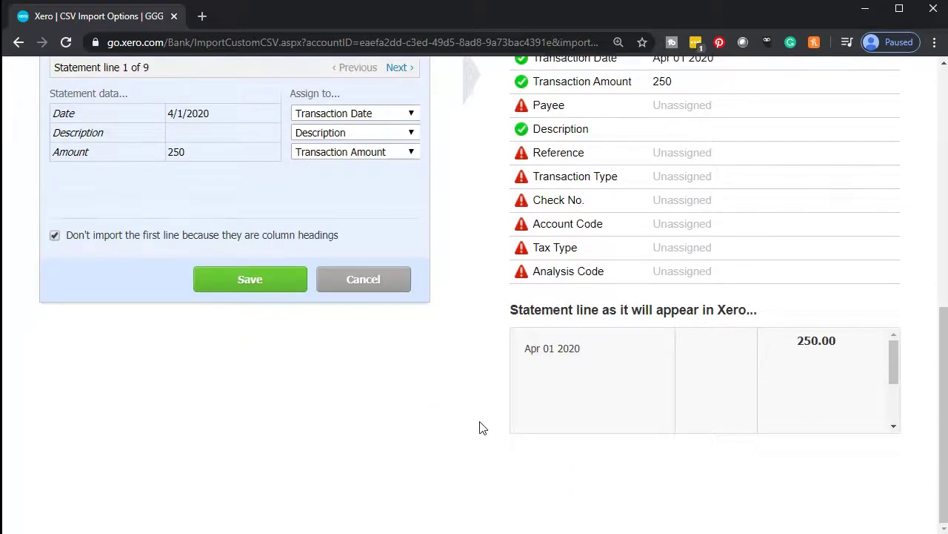
pyautogui.scroll(2, 479, 428)
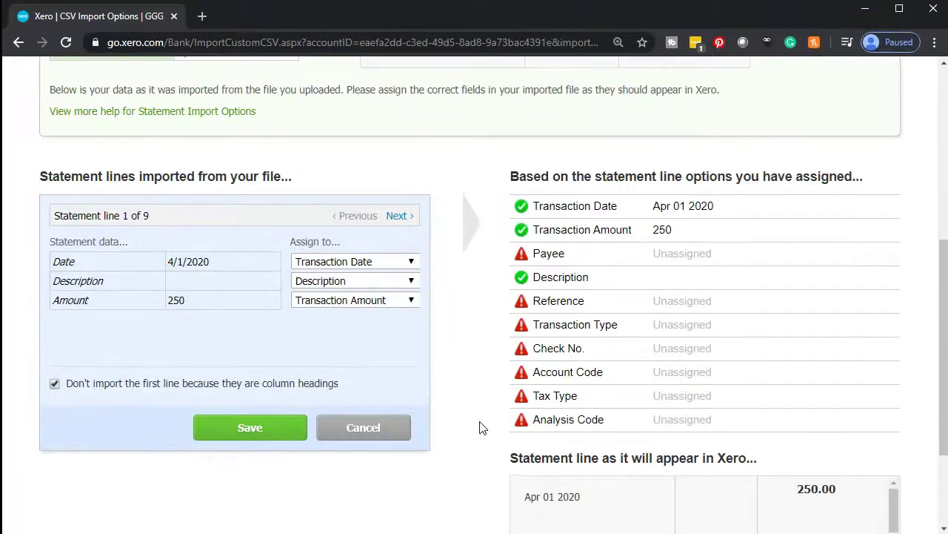
pyautogui.click(231, 443)
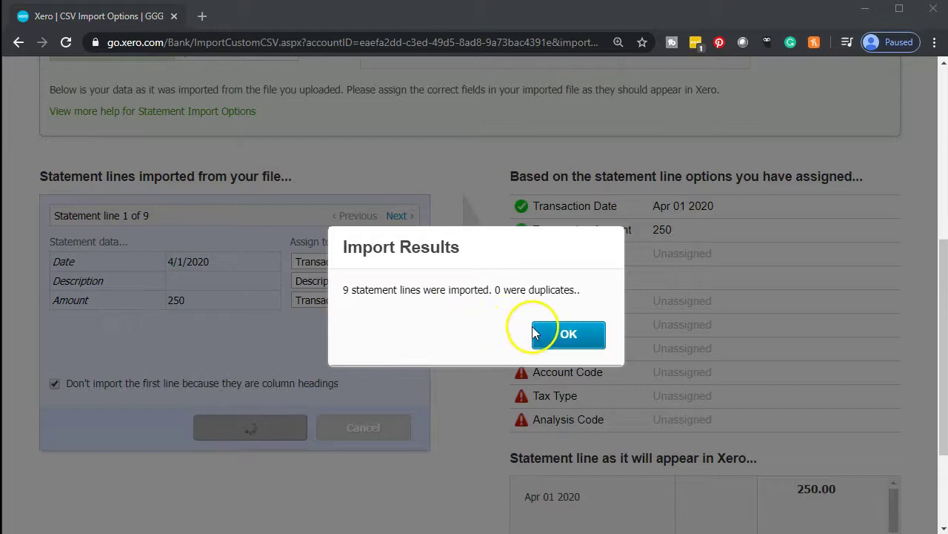
# Step: Close the Import Results and scroll through the nine statement lines on the Reconcile (9) tab
pyautogui.click(567, 343)
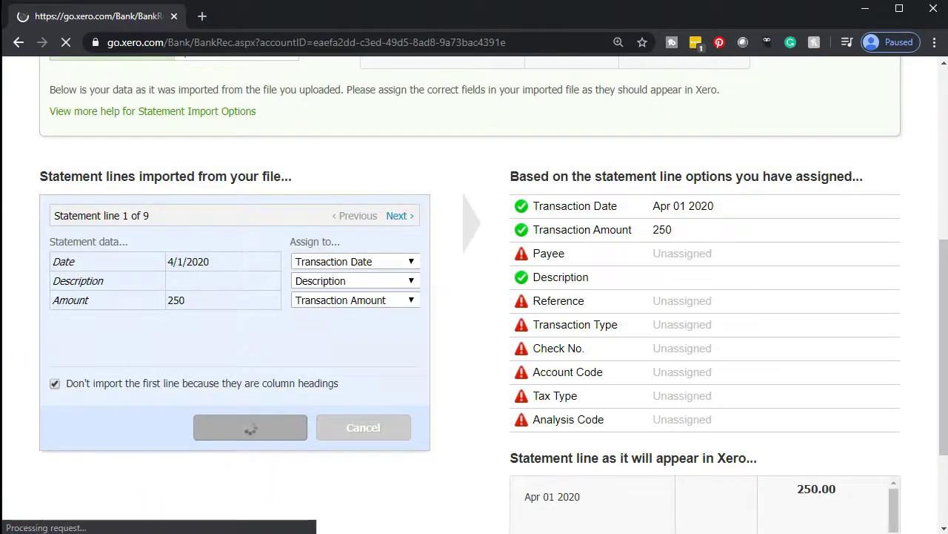
pyautogui.scroll(-3, 163, 354)
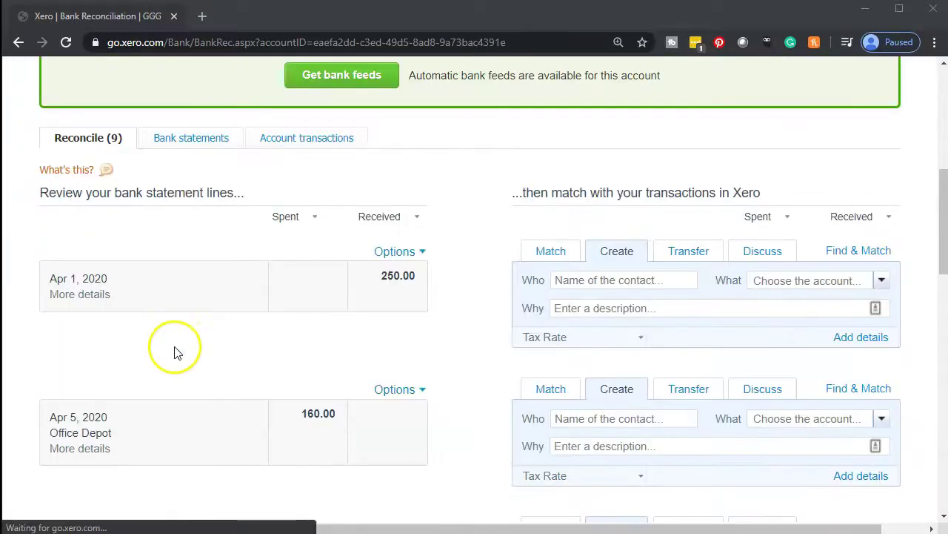
pyautogui.scroll(-3, 188, 334)
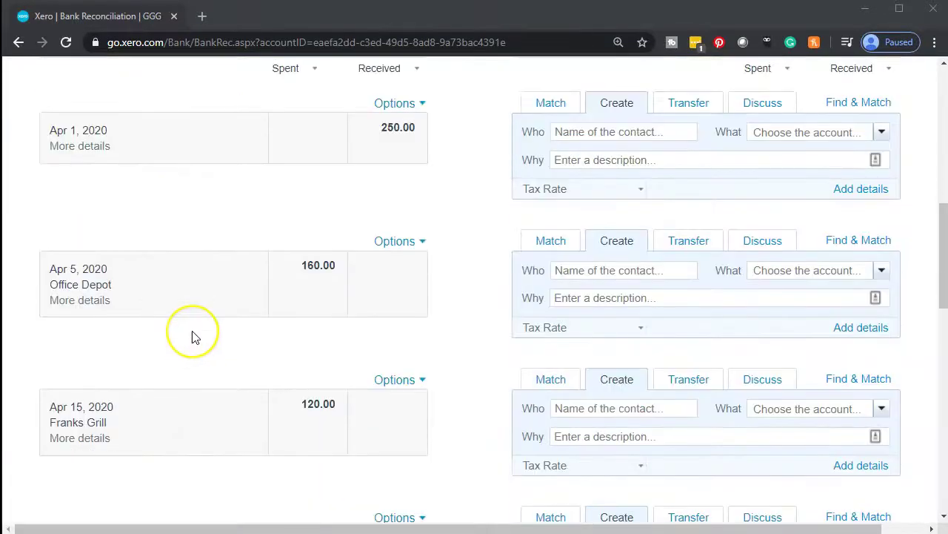
pyautogui.scroll(-2, 192, 334)
pyautogui.click(278, 356)
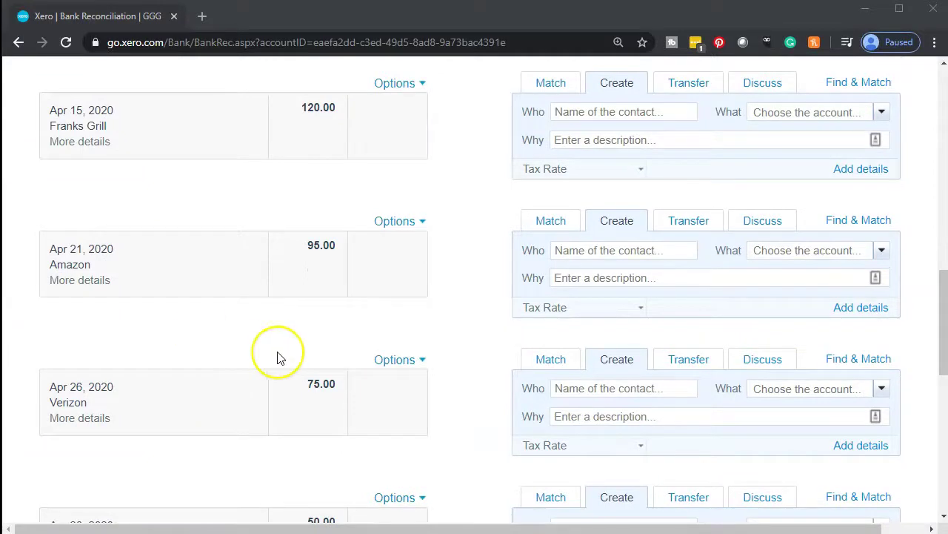
pyautogui.scroll(3, 281, 358)
pyautogui.scroll(3, 279, 358)
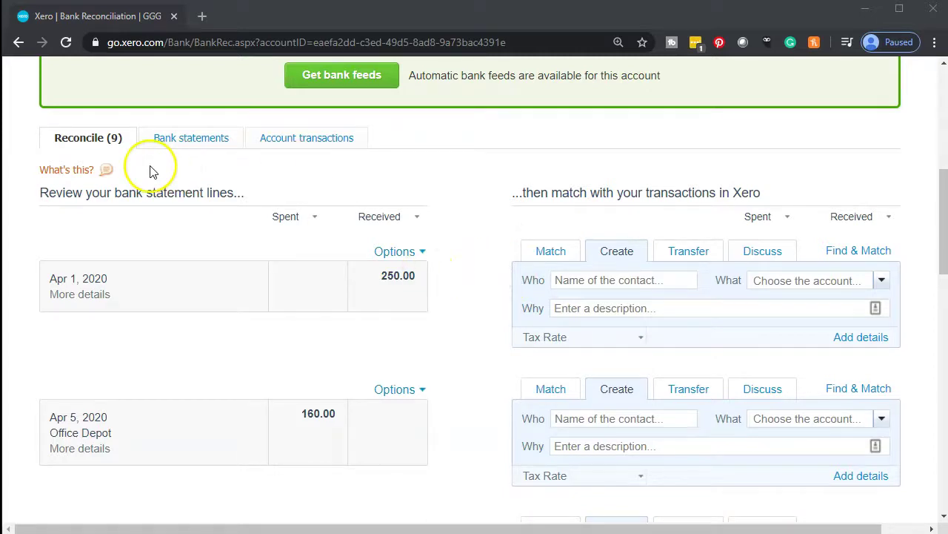
# Step: Review the Bank statements list: all 9 imported card lines are Unreconciled, ending at a (663.00) balance
pyautogui.click(226, 145)
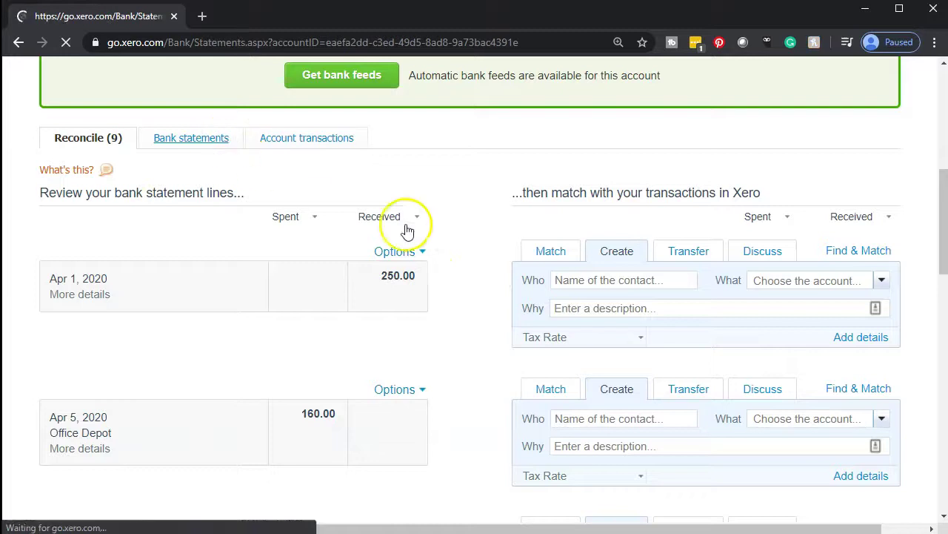
pyautogui.scroll(-4, 440, 248)
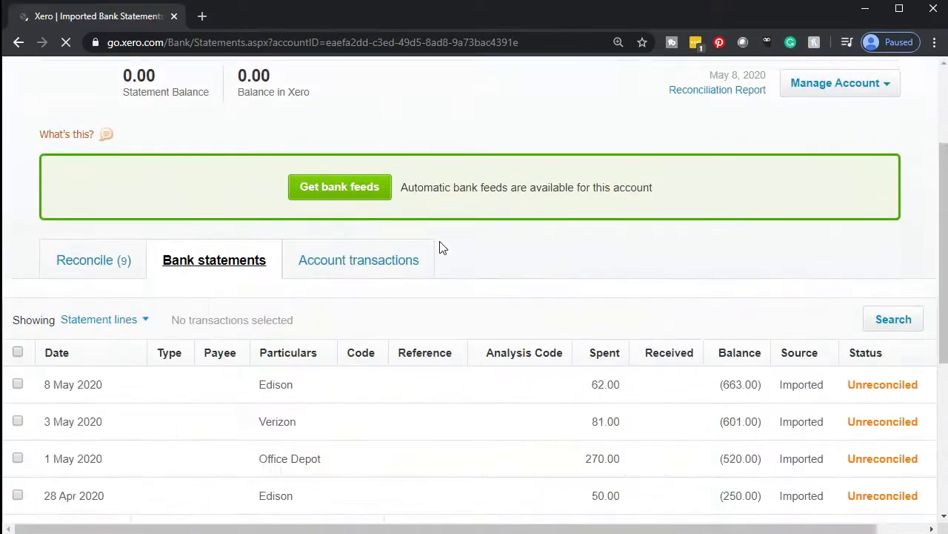
pyautogui.scroll(-2, 440, 248)
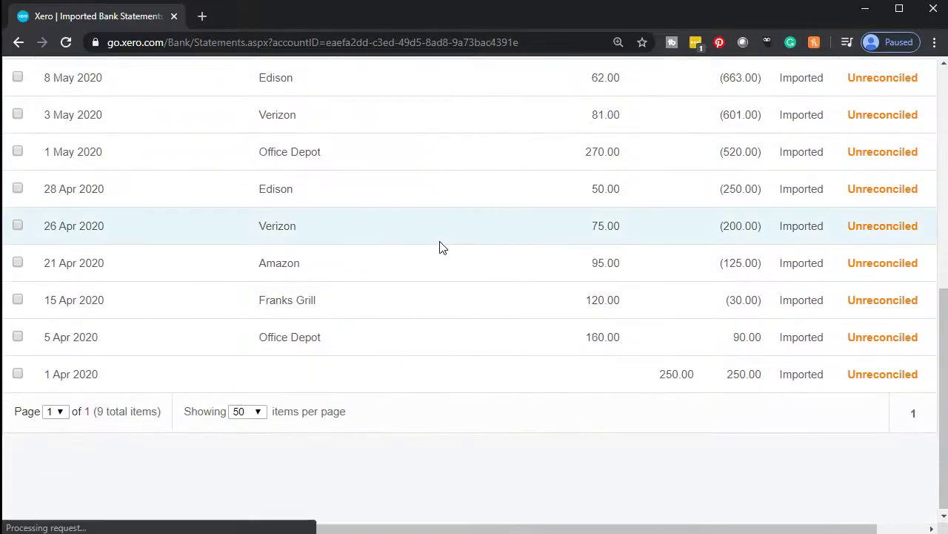
pyautogui.scroll(3, 877, 323)
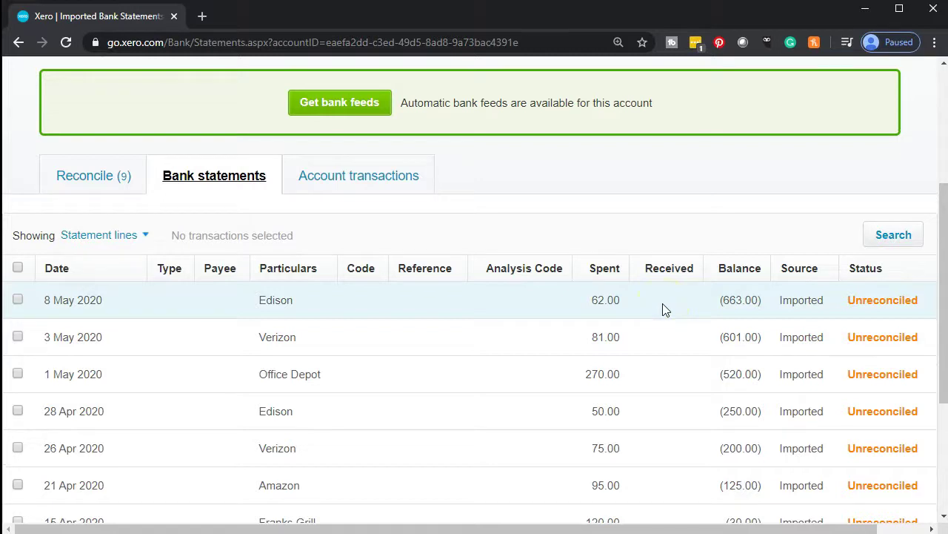
# Step: Confirm Account transactions is empty, then return to Reconcile (9) showing Apr 1 250.00, Office Depot 160.00, Franks Grill 120.00
pyautogui.click(372, 187)
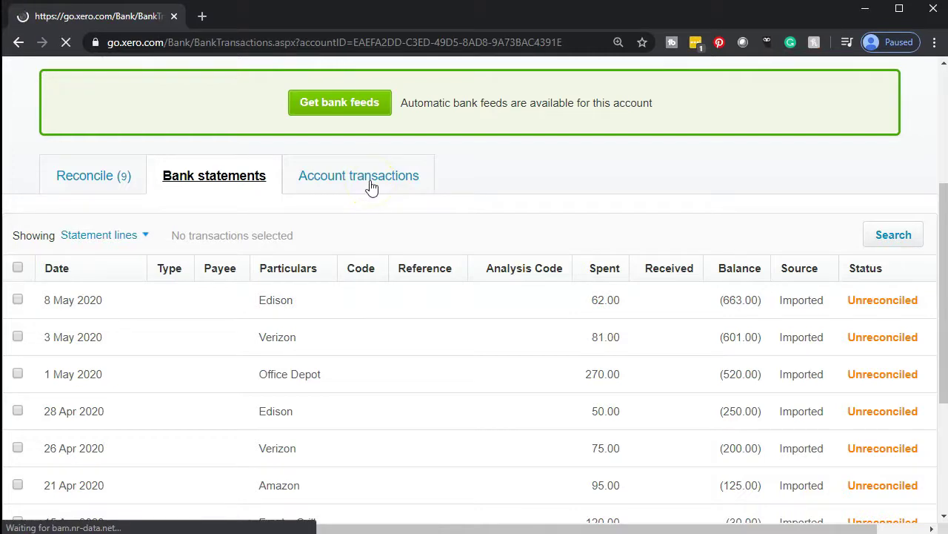
pyautogui.scroll(-3, 371, 189)
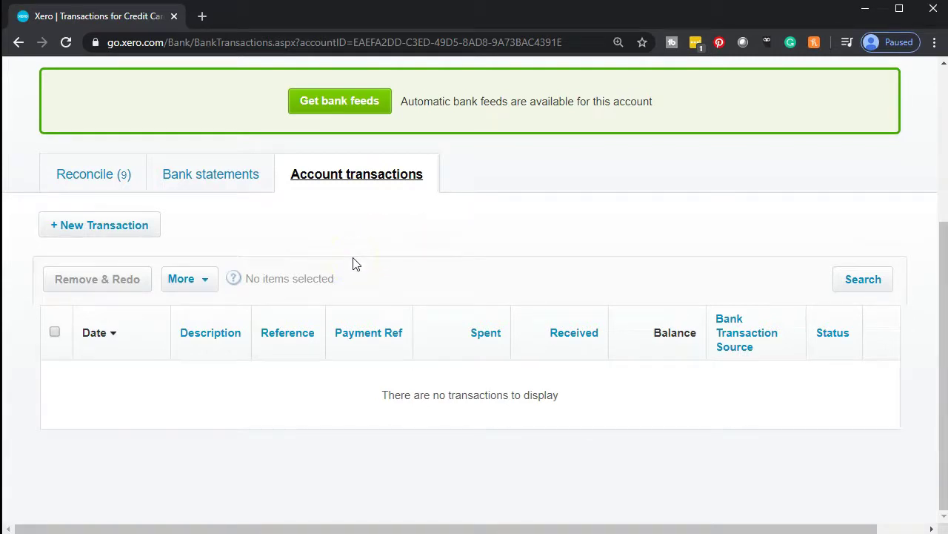
pyautogui.click(101, 185)
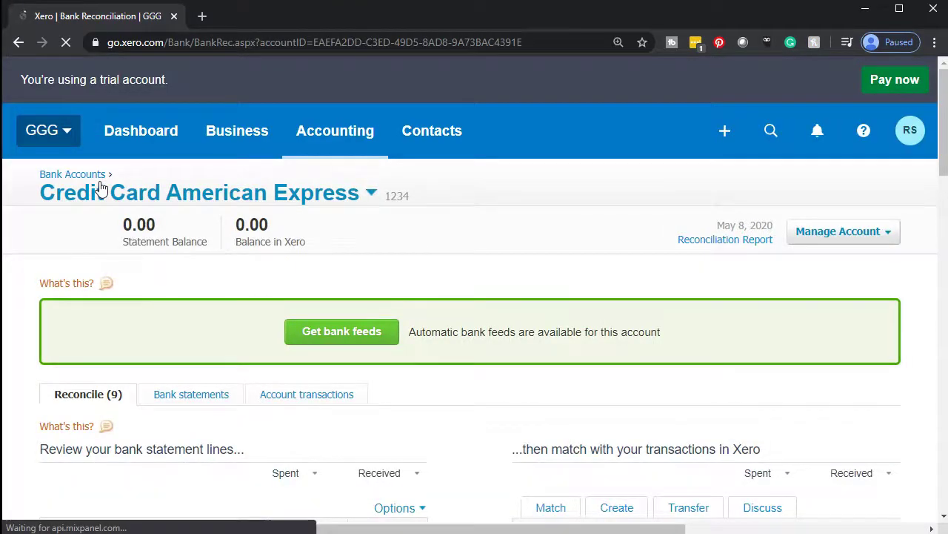
pyautogui.scroll(-3, 101, 189)
pyautogui.scroll(-4, 96, 186)
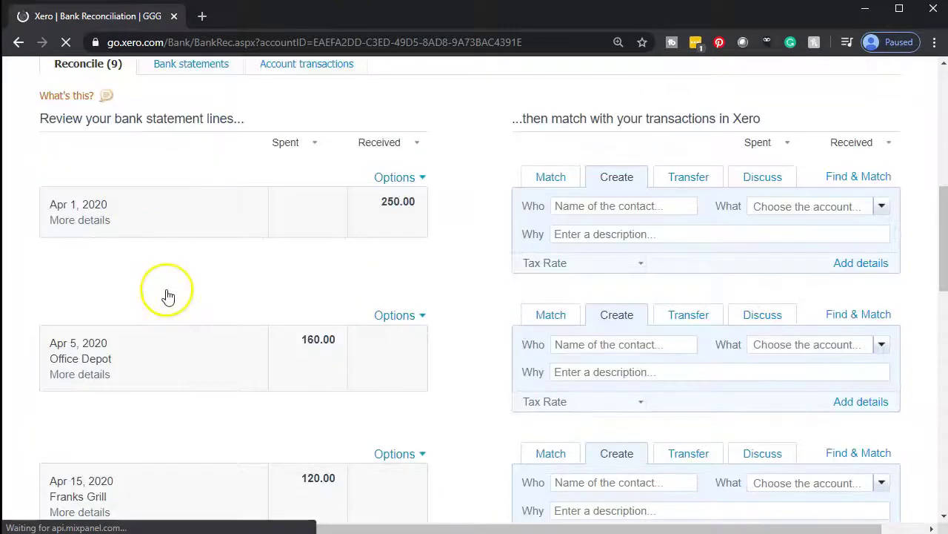